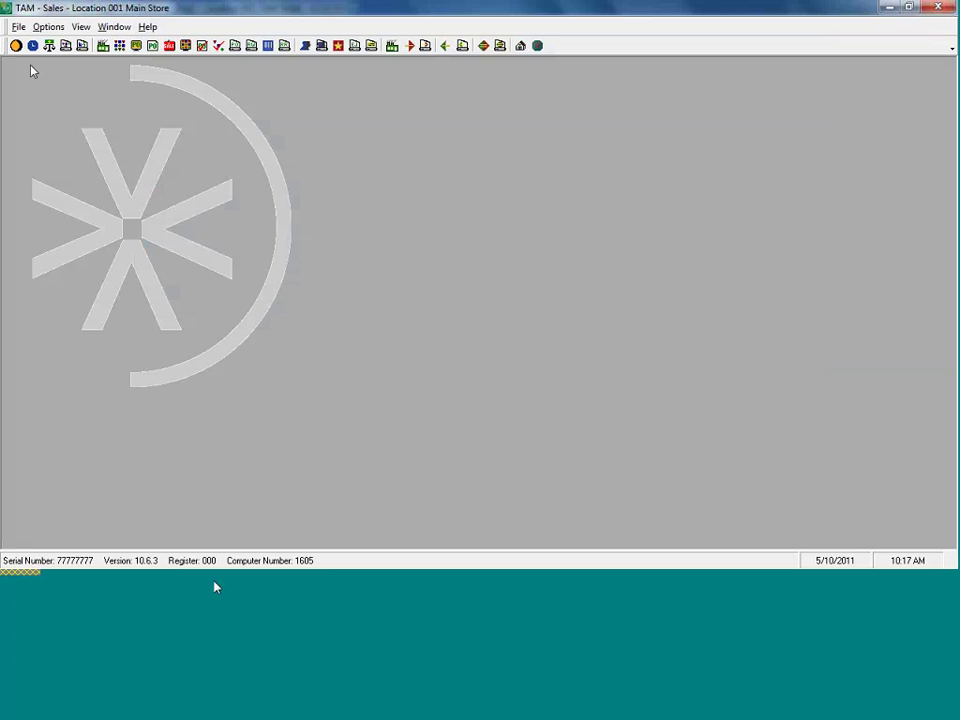
click(50, 28)
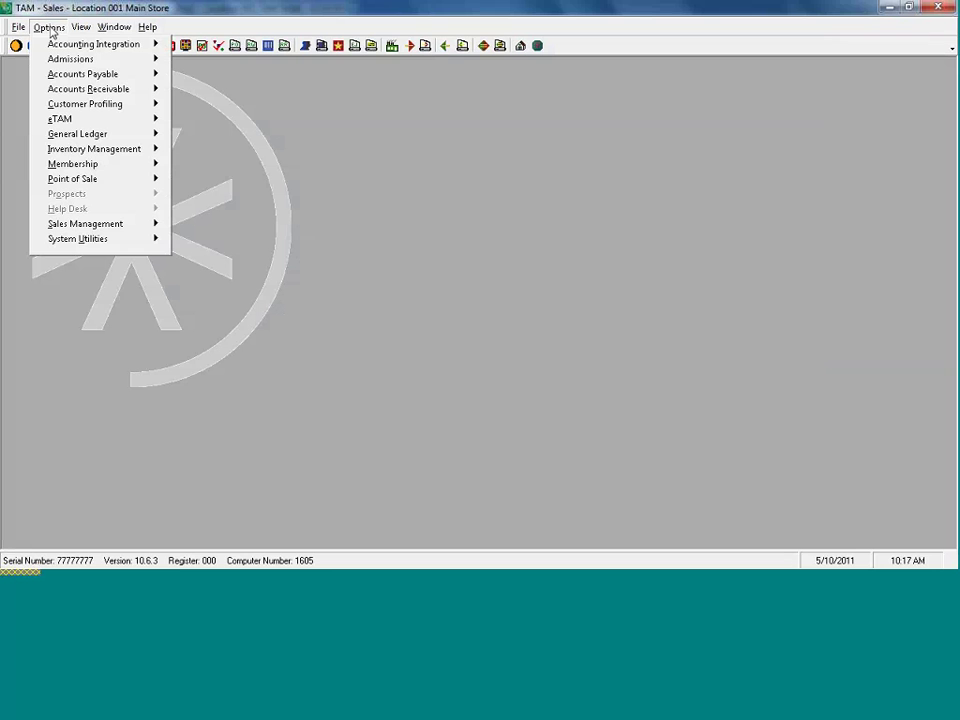
click(255, 130)
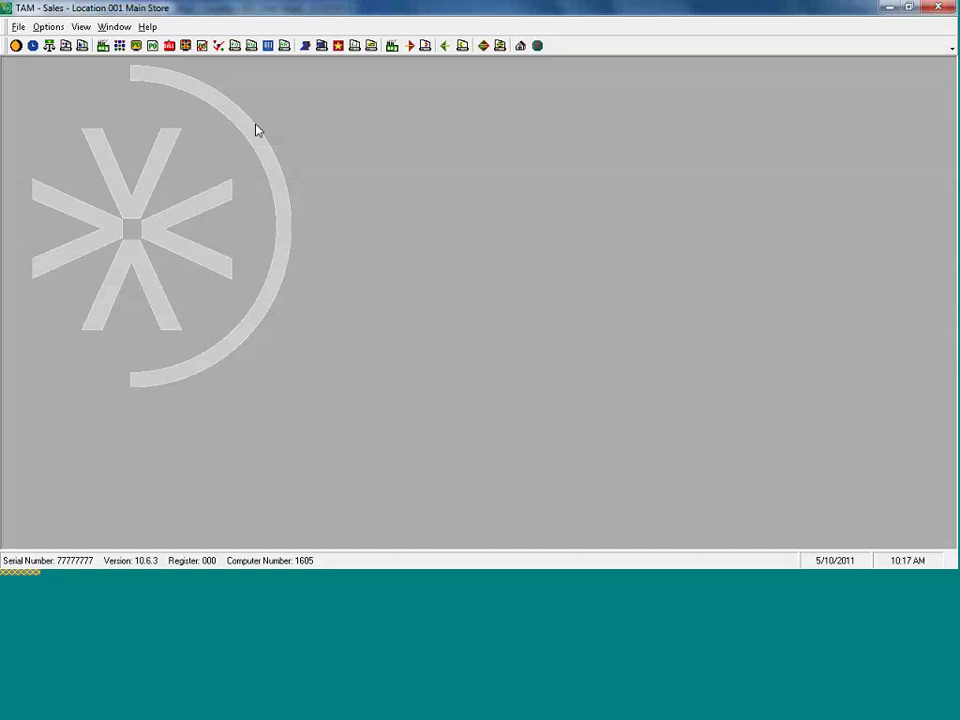
Step: Preview the Daily Totals report for Main Store (001) with the default date range of Today, grouped by Register Number
click(83, 47)
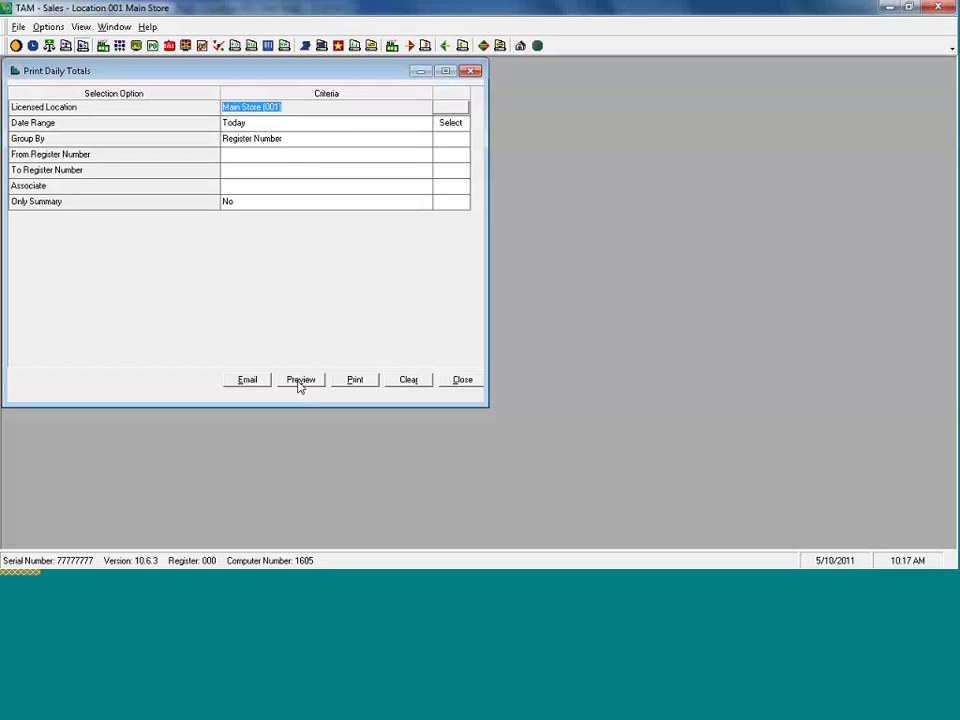
click(300, 381)
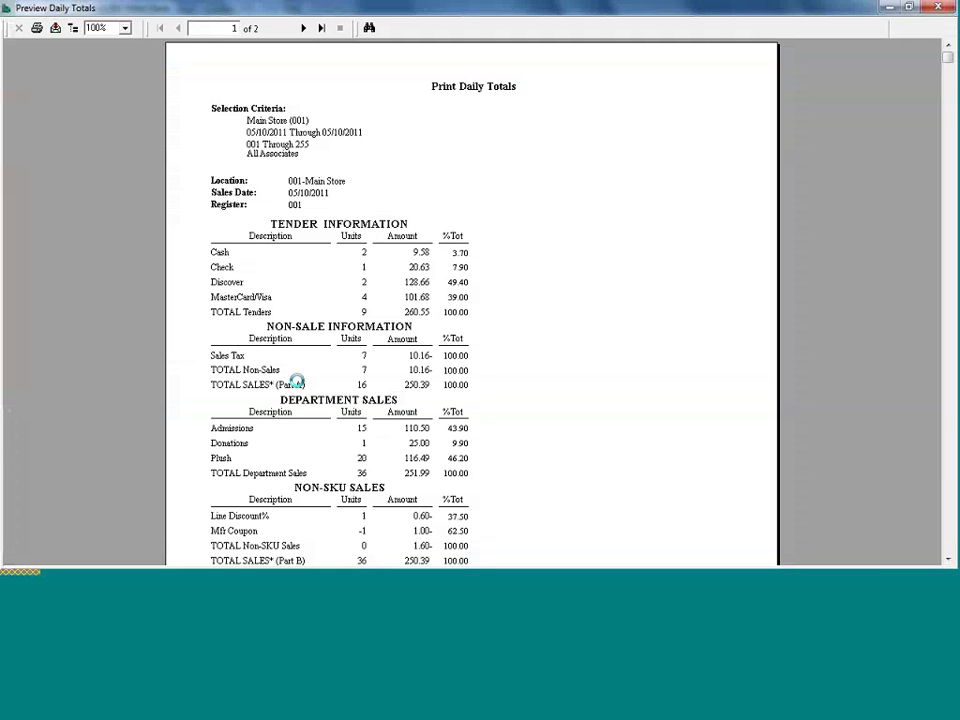
Step: Check the export formats available for the Daily Totals report, and cancel without exporting
click(56, 33)
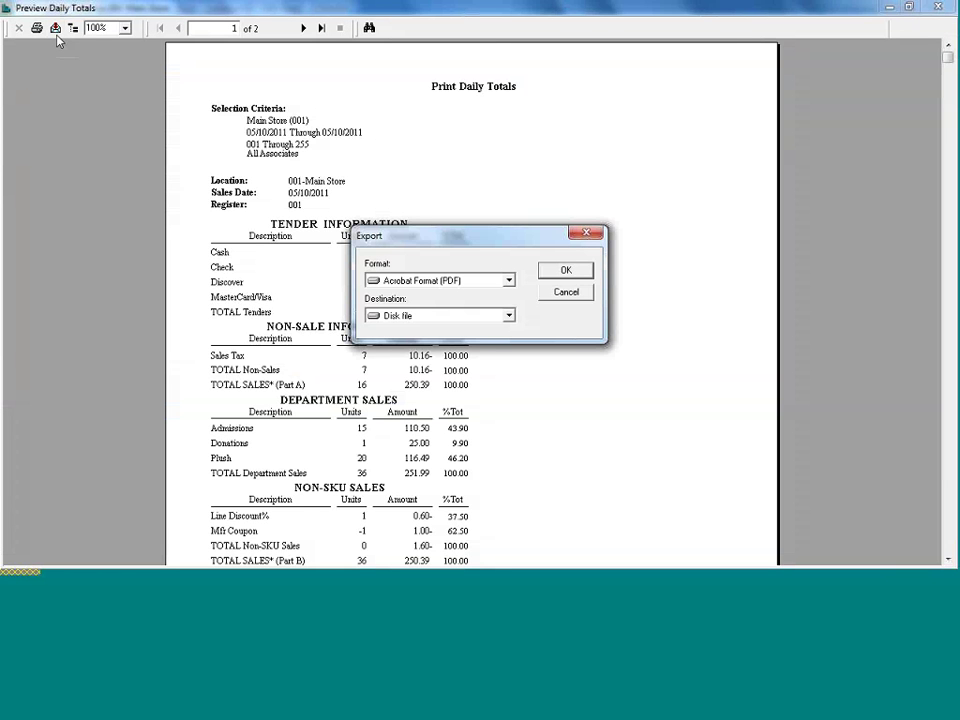
click(509, 283)
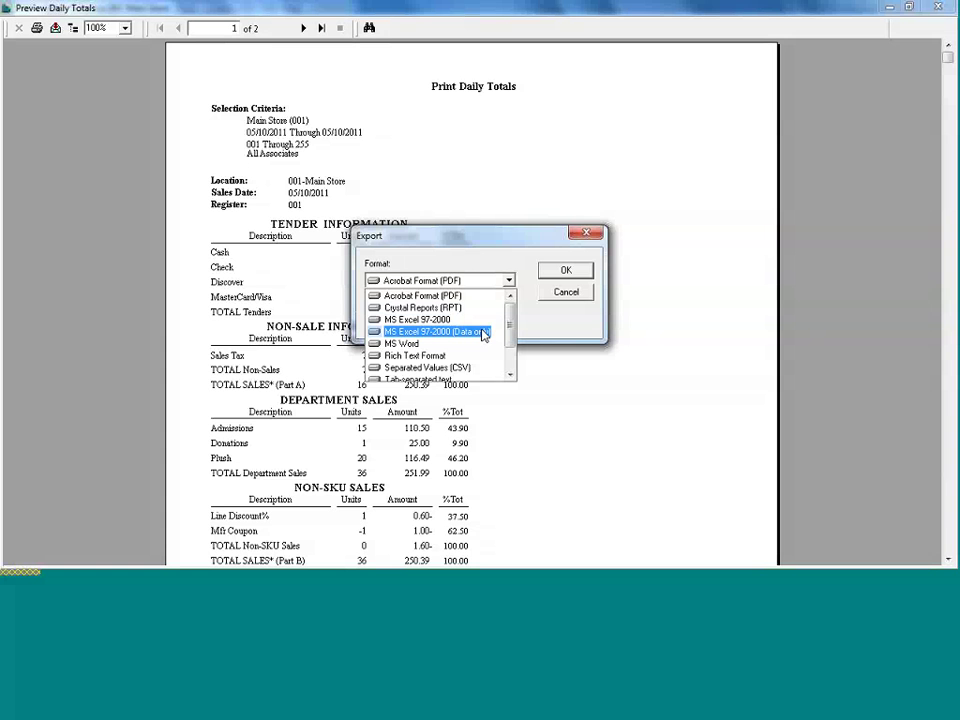
click(567, 295)
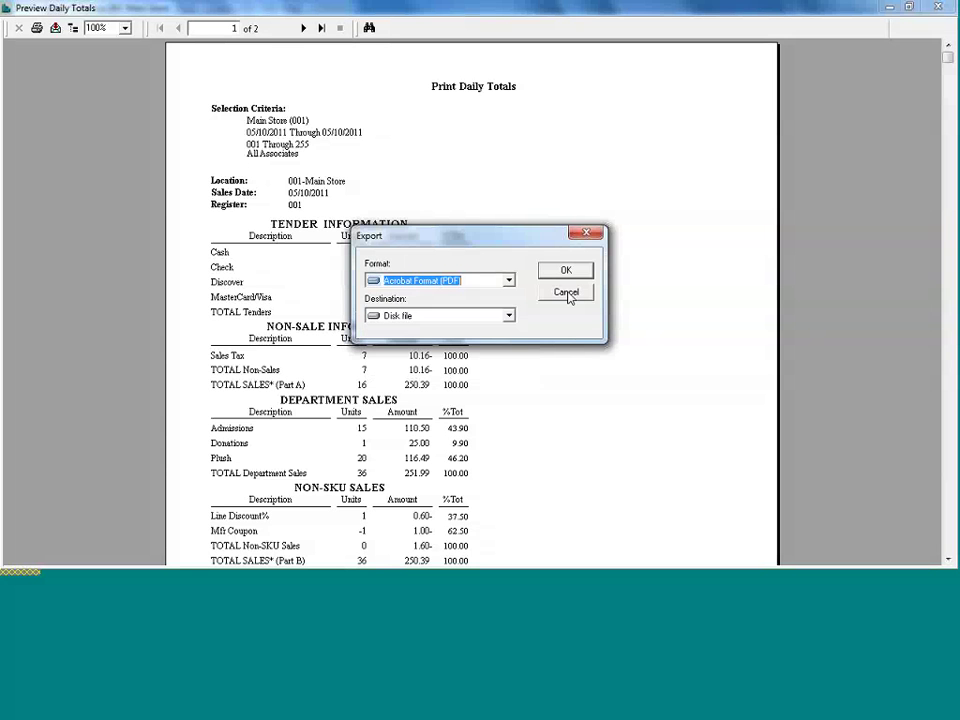
click(567, 295)
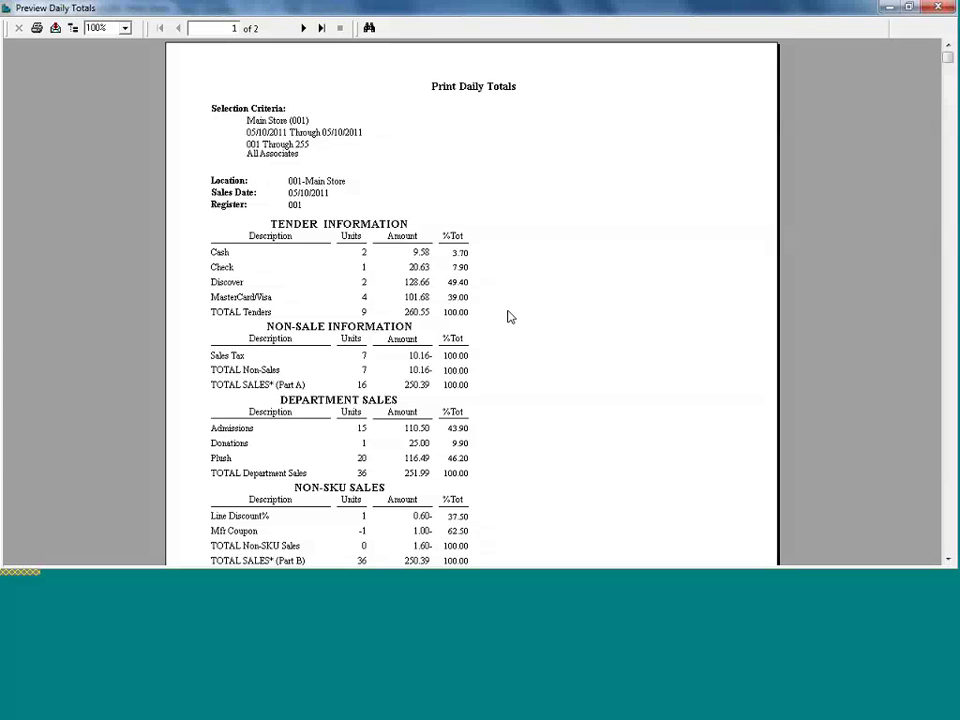
Step: Examine the tender, sales and other sections of the Daily Totals report, and close the preview and its criteria window
scroll(508, 316, down, 3)
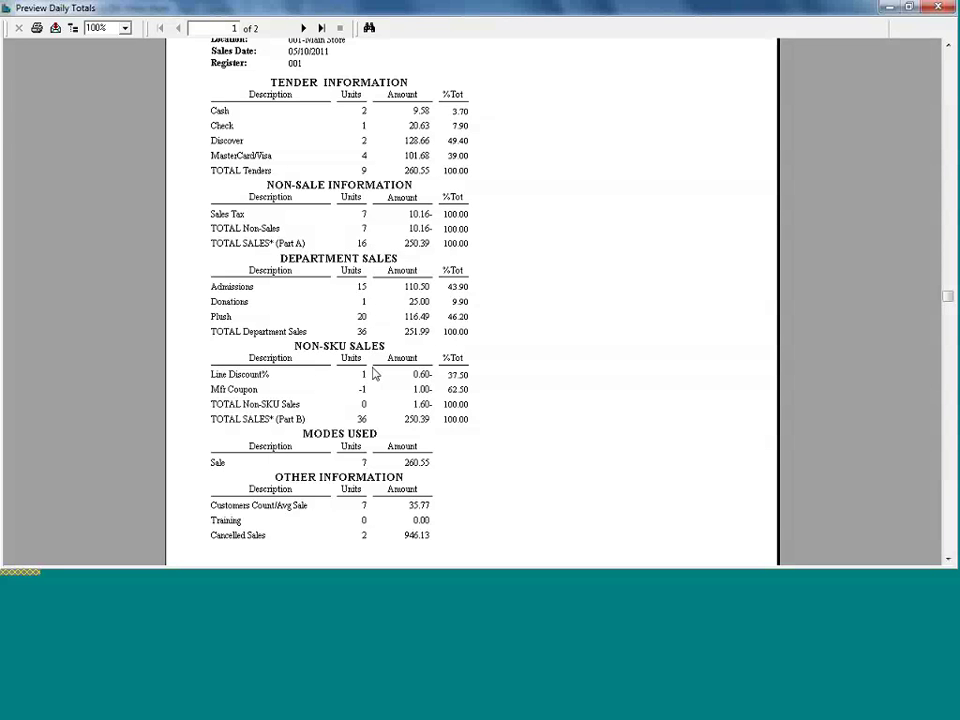
drag(948, 302, 948, 57)
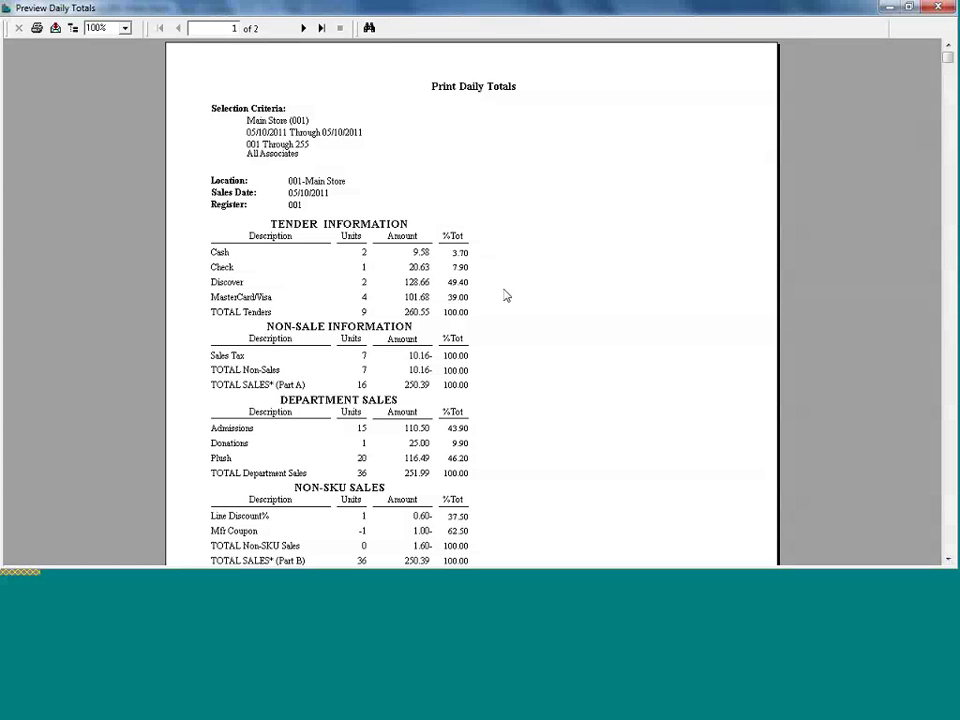
click(939, 8)
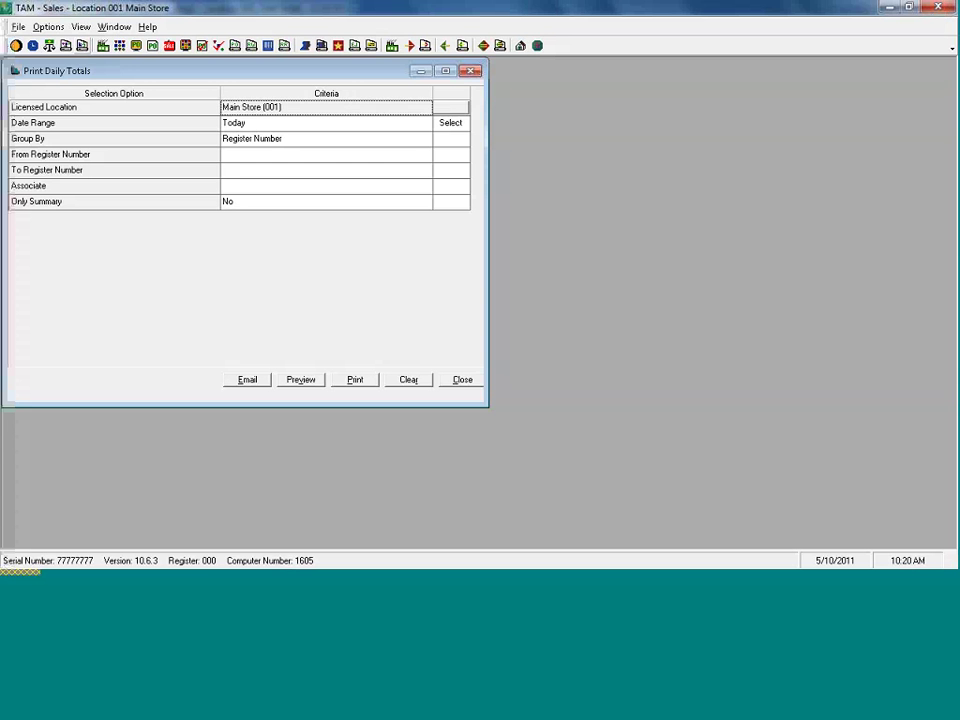
click(462, 379)
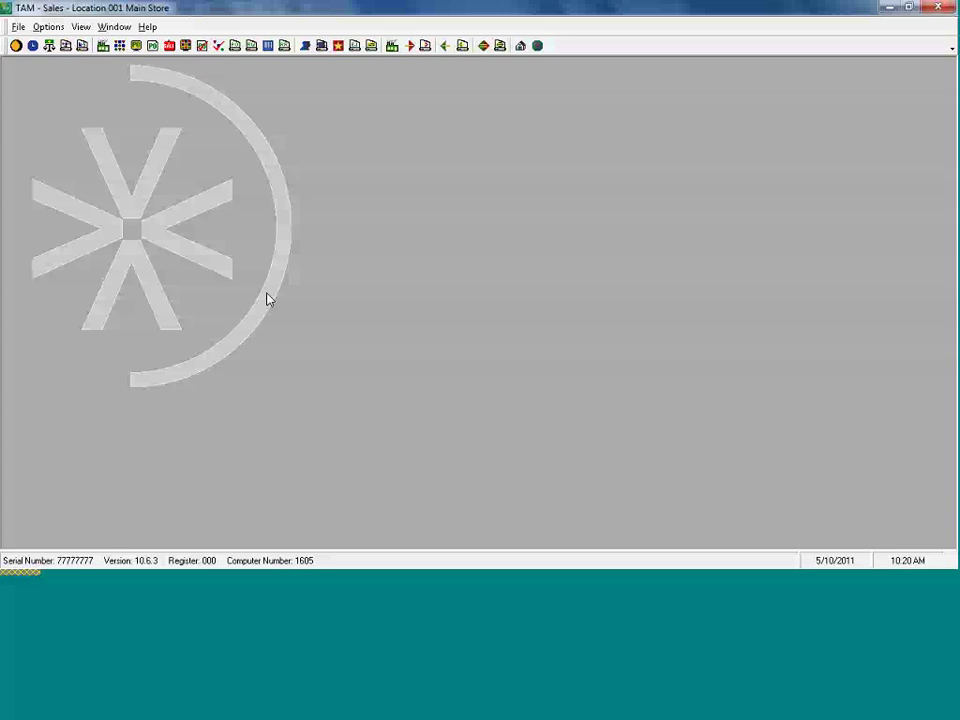
Step: Preview the SKU Movement report for today with its default criteria, and close the preview
click(66, 49)
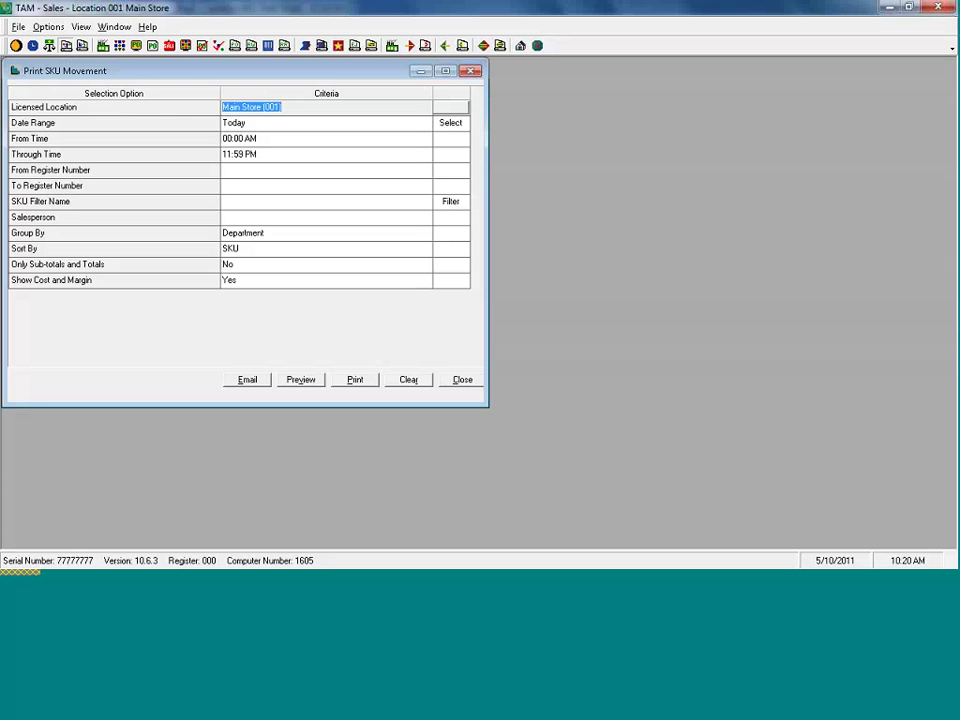
click(303, 381)
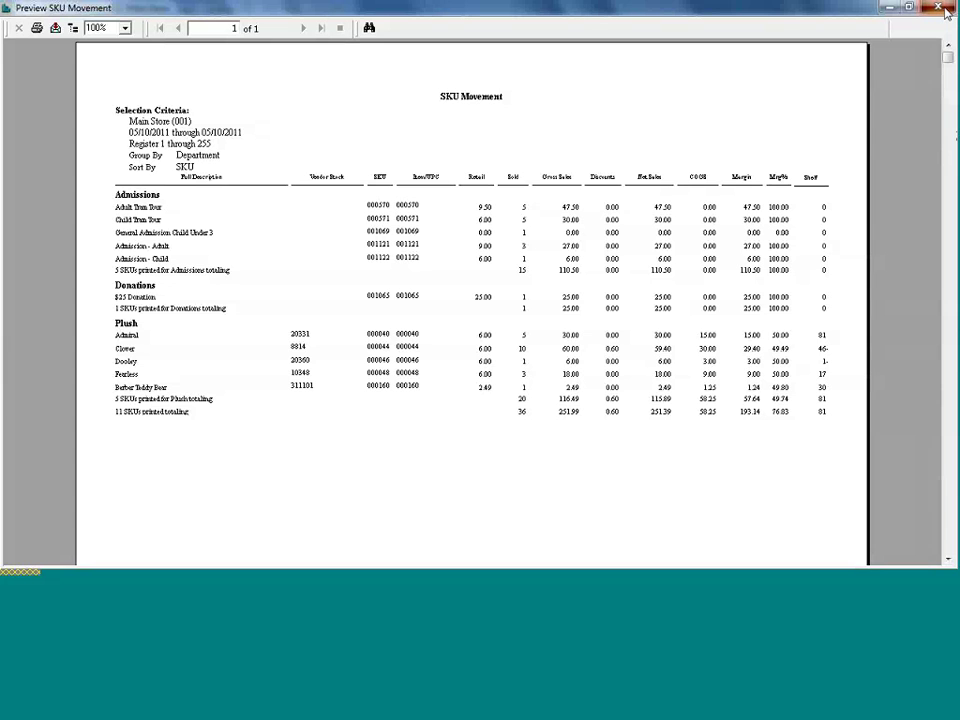
click(938, 8)
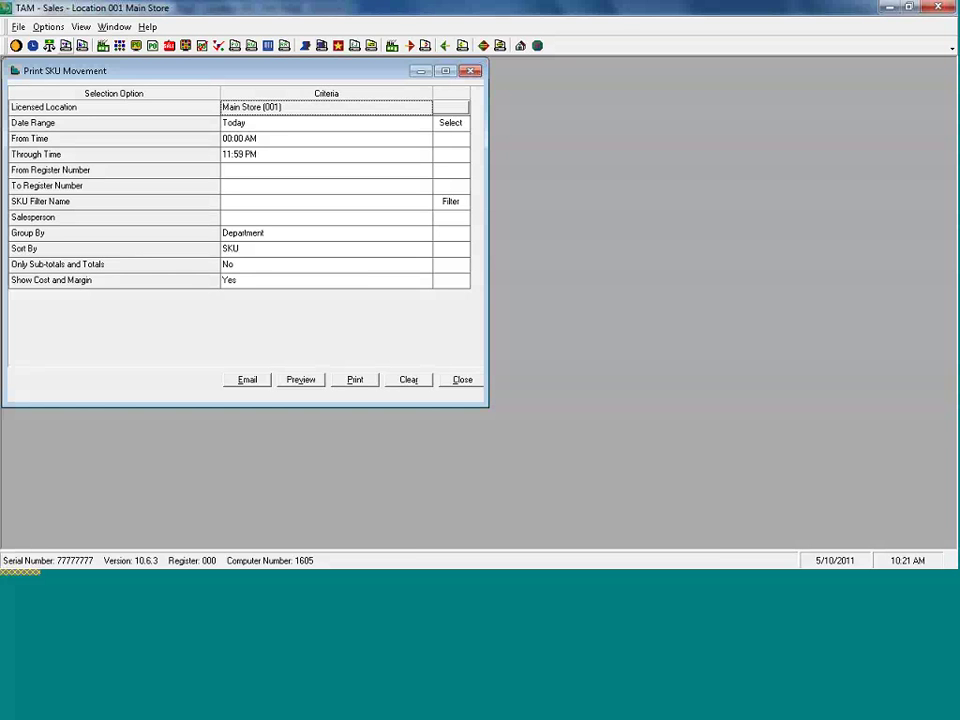
Step: Set the SKU Movement report's date range to Last 12 Months
click(389, 125)
click(425, 123)
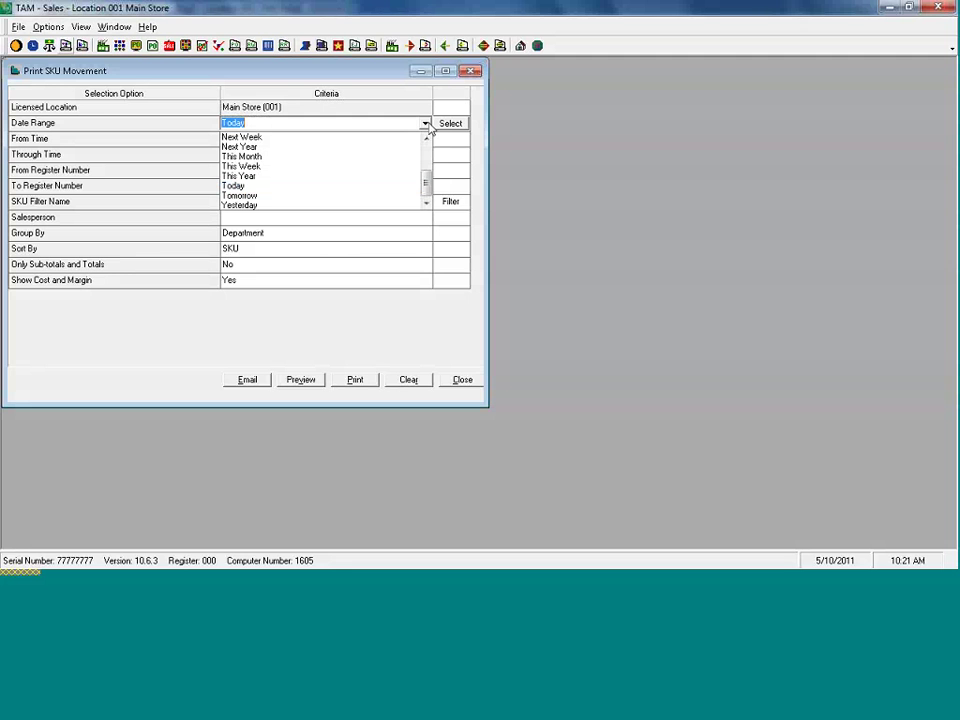
scroll(426, 159, up, 3)
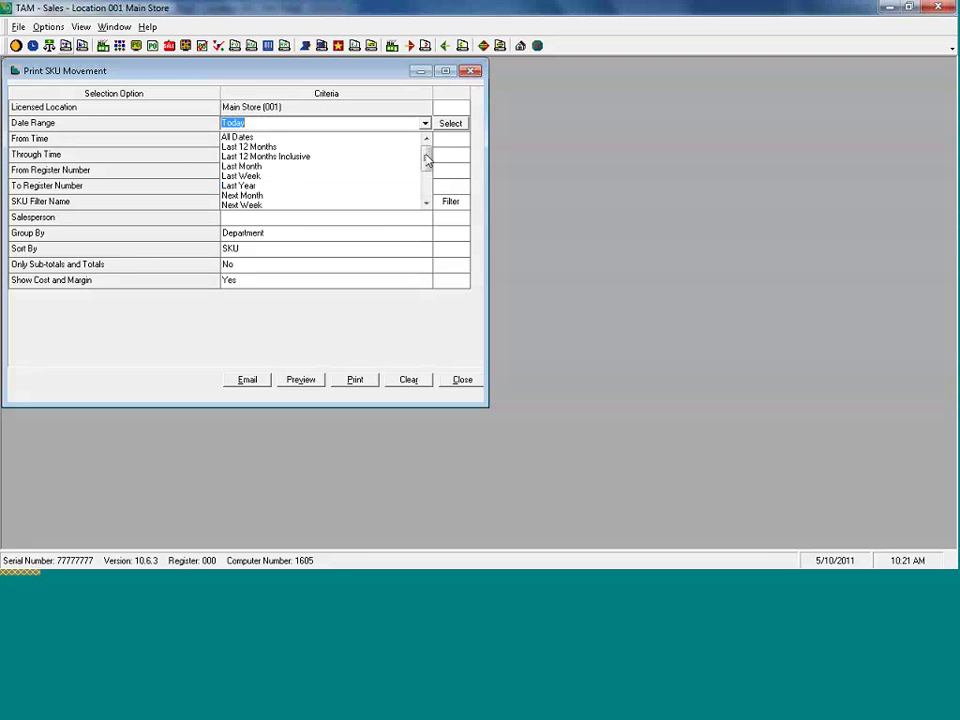
click(347, 149)
Step: Look at the custom starting and ending date selection for the report, and close it without applying a custom range
click(451, 124)
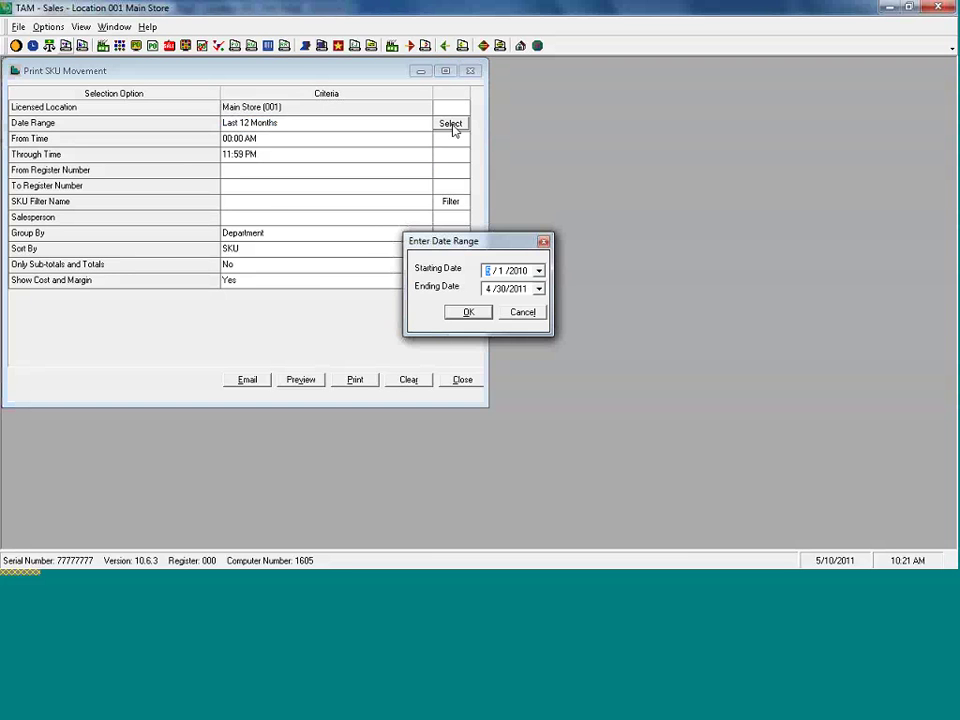
text(5)
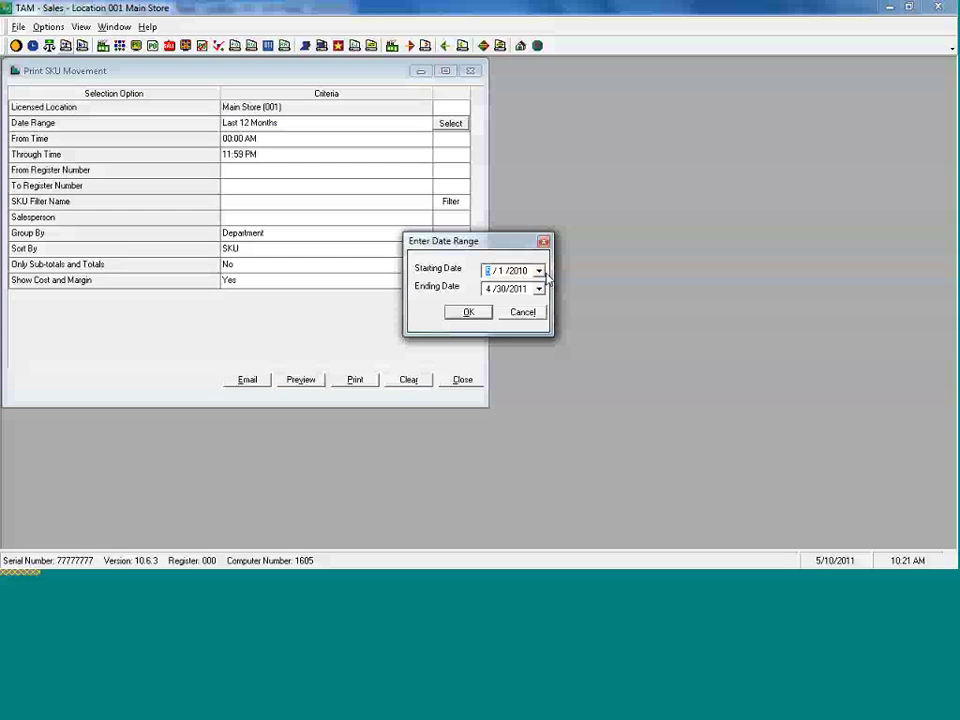
click(539, 271)
click(540, 271)
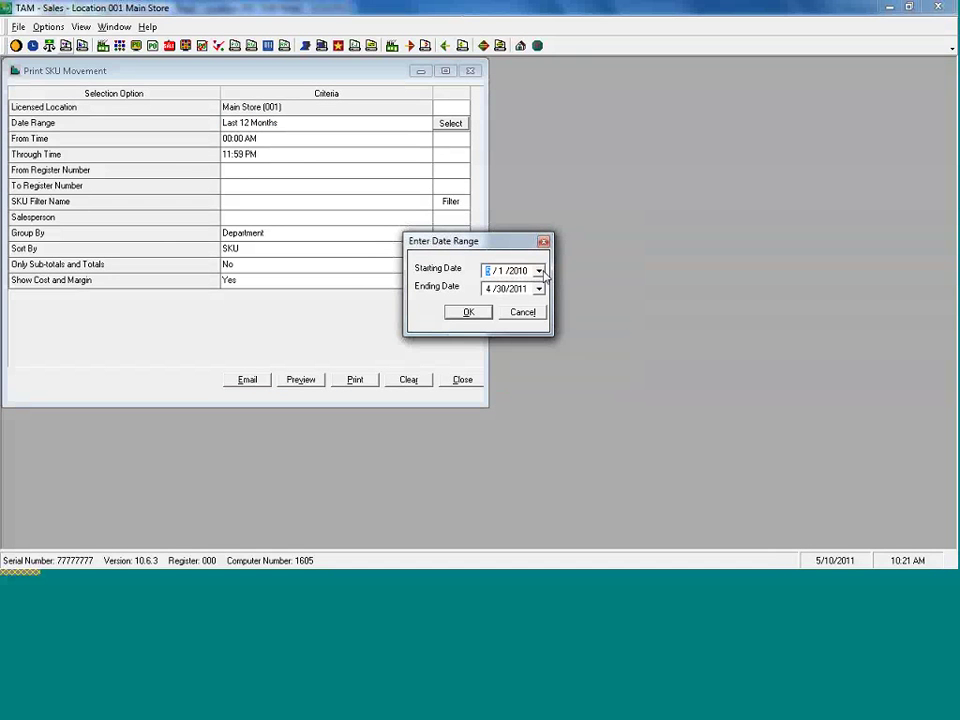
click(543, 241)
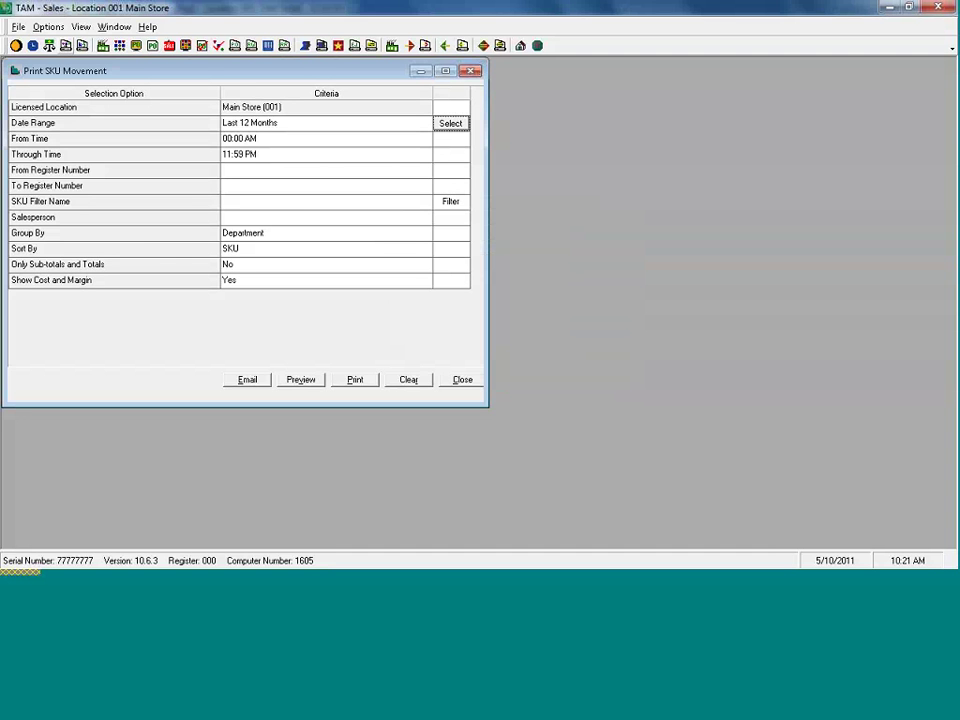
Step: Set the SKU Movement report's SKU filter to By Vendor
click(296, 205)
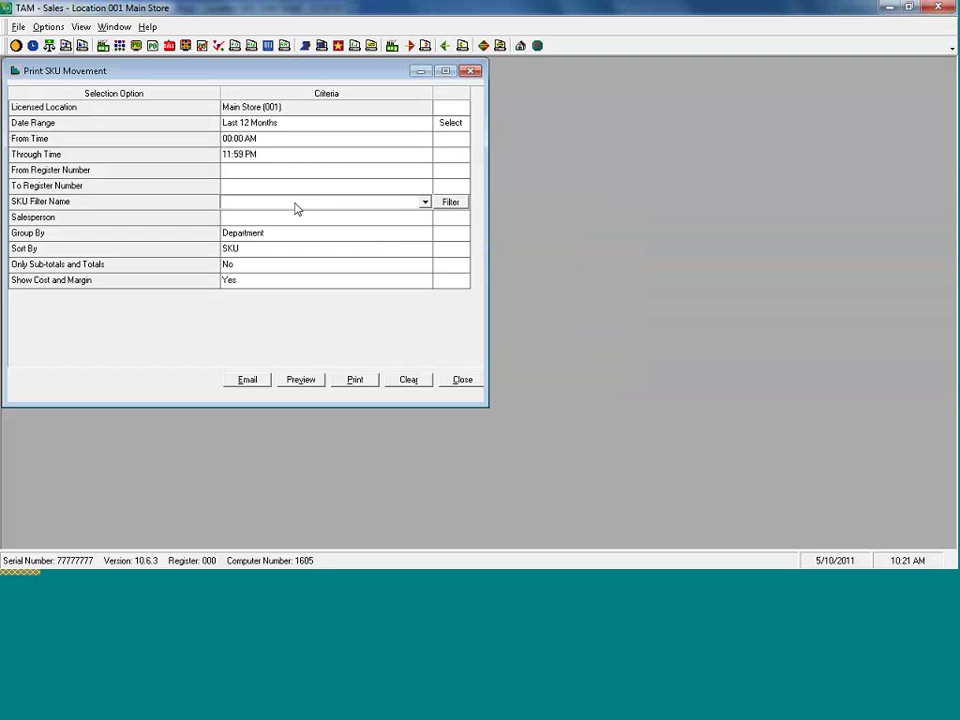
click(425, 204)
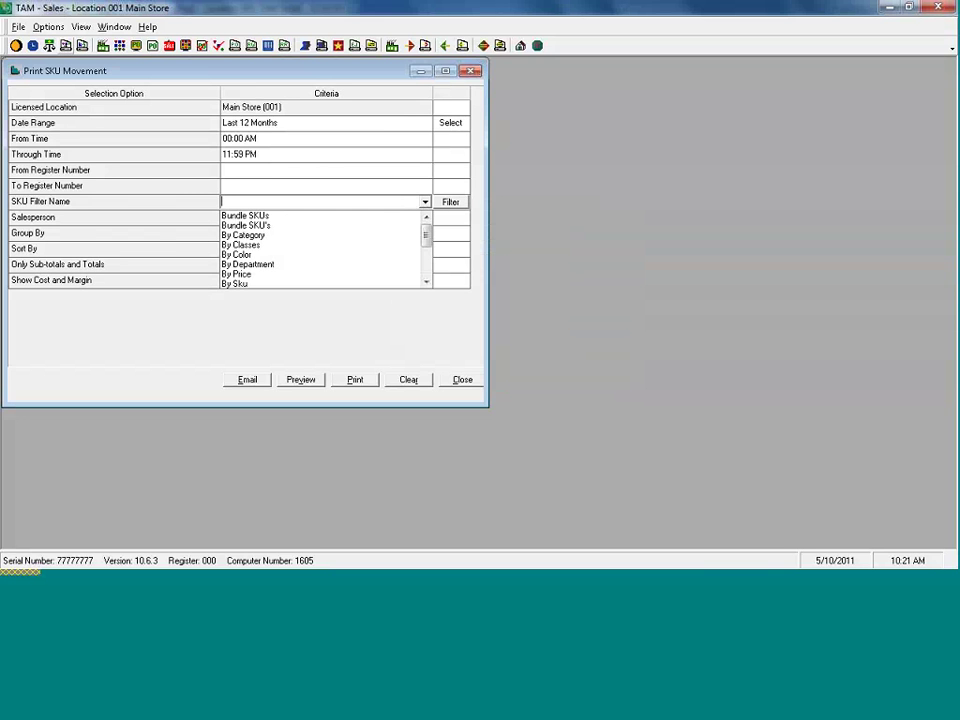
click(427, 268)
drag(427, 272, 427, 256)
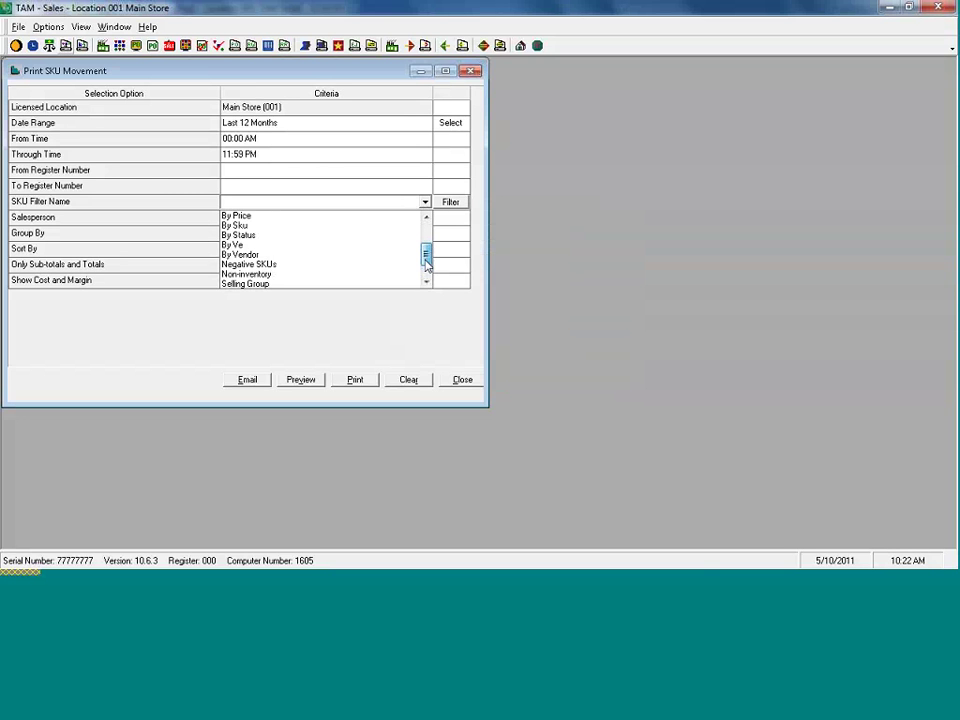
click(251, 255)
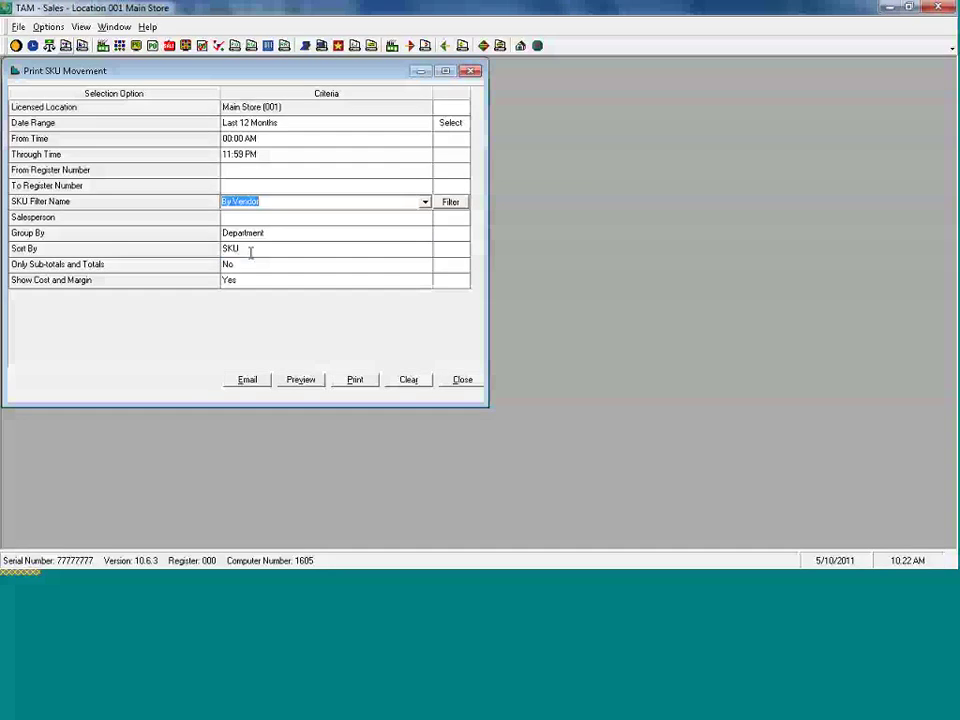
Step: Examine the By Vendor filter's parameters and the fields available for a new parameter, and leave the filter without saving changes
click(458, 205)
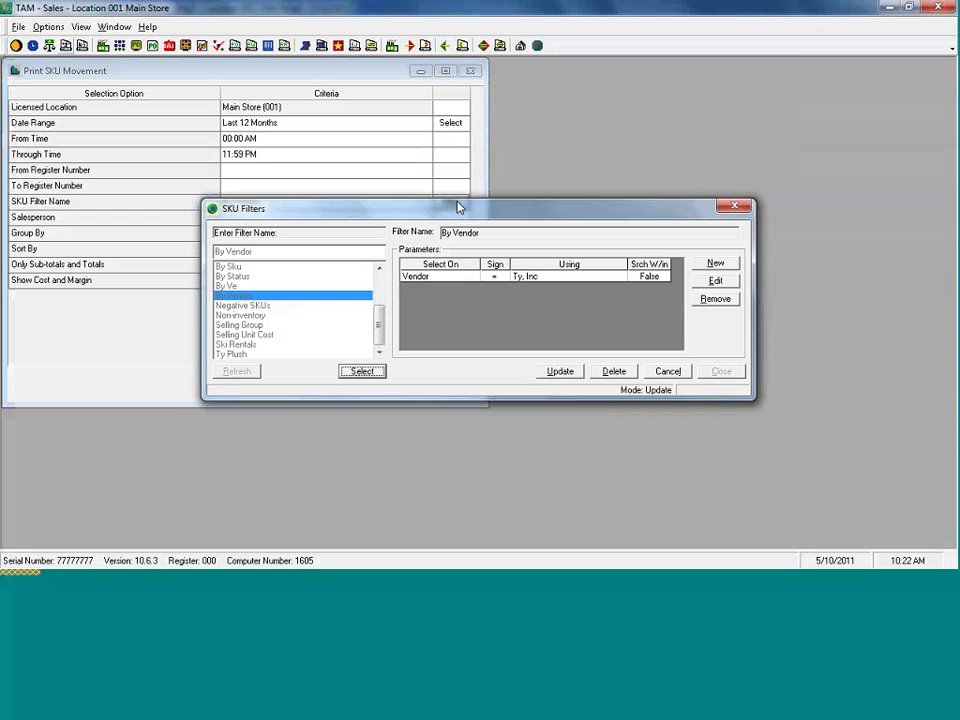
click(724, 263)
click(598, 254)
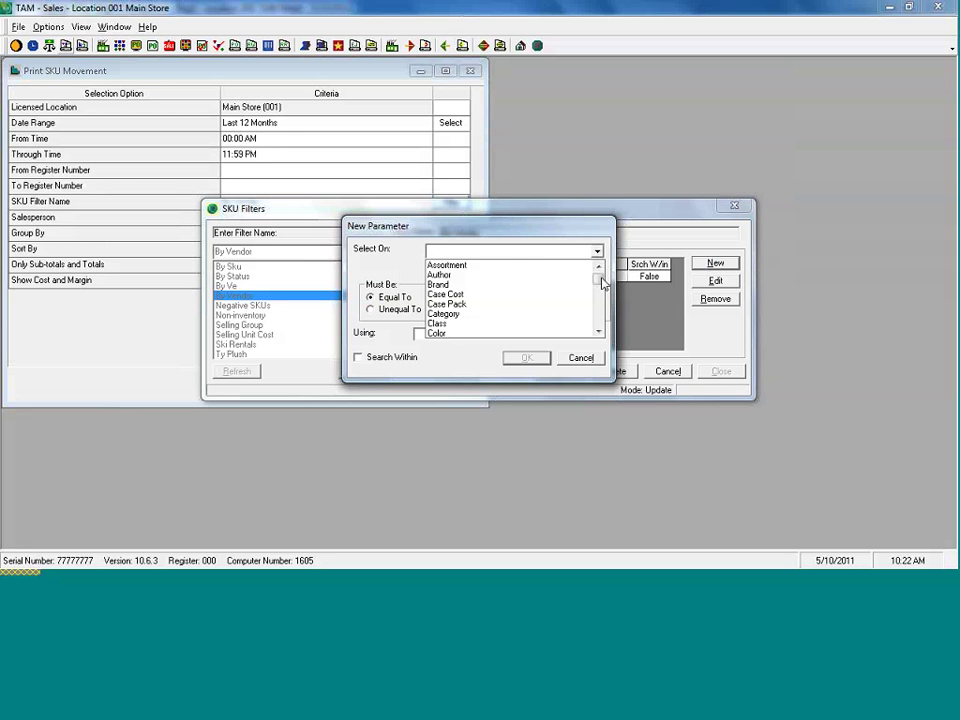
drag(601, 283, 602, 316)
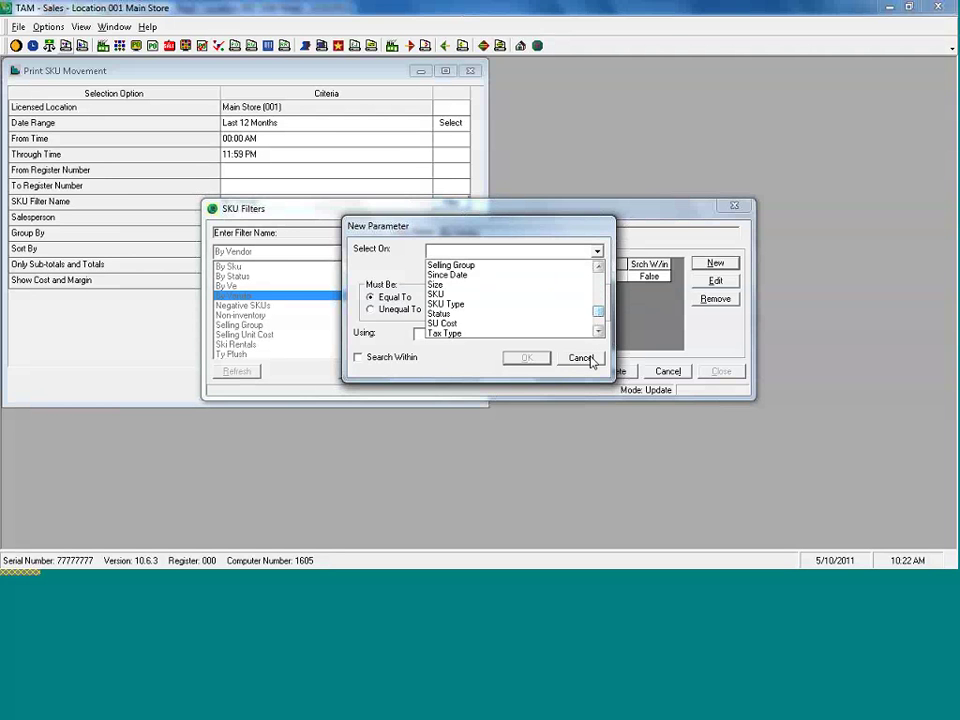
click(589, 360)
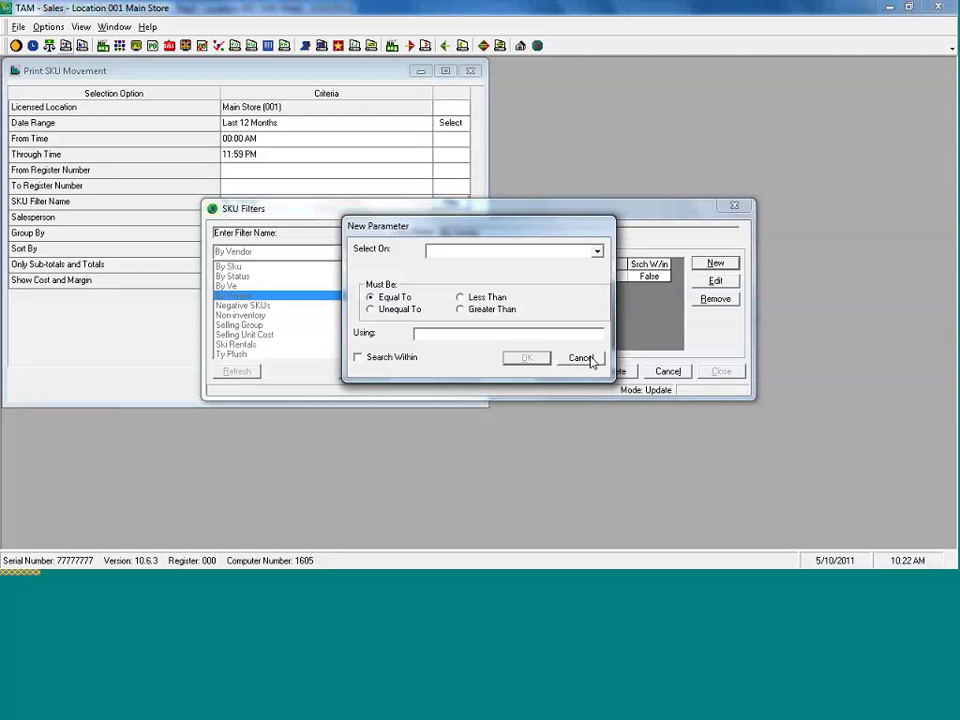
click(589, 362)
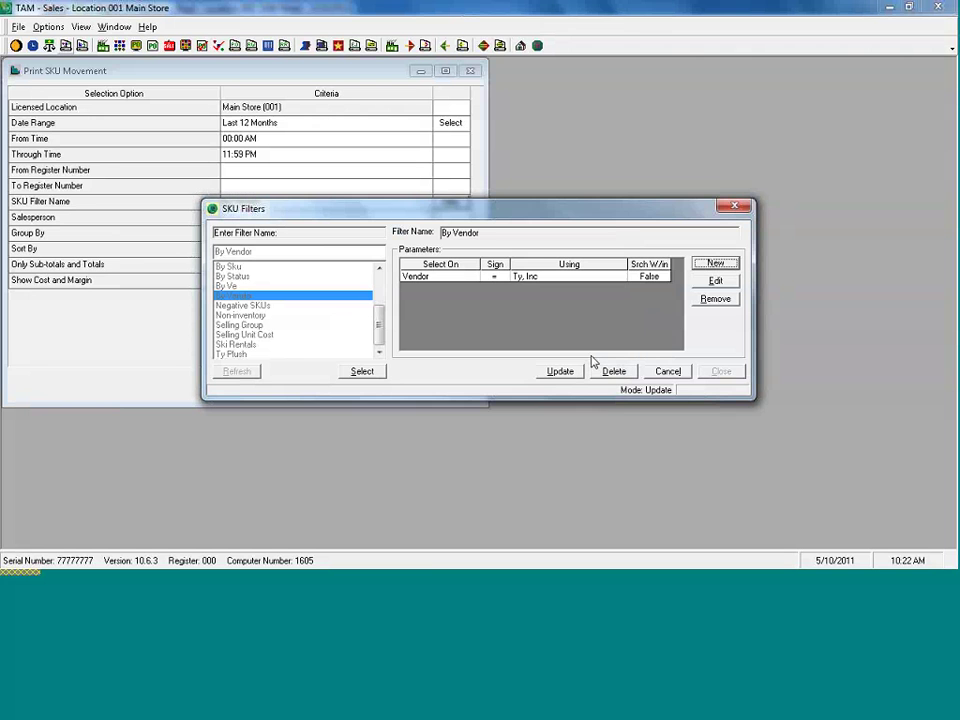
click(672, 376)
click(721, 371)
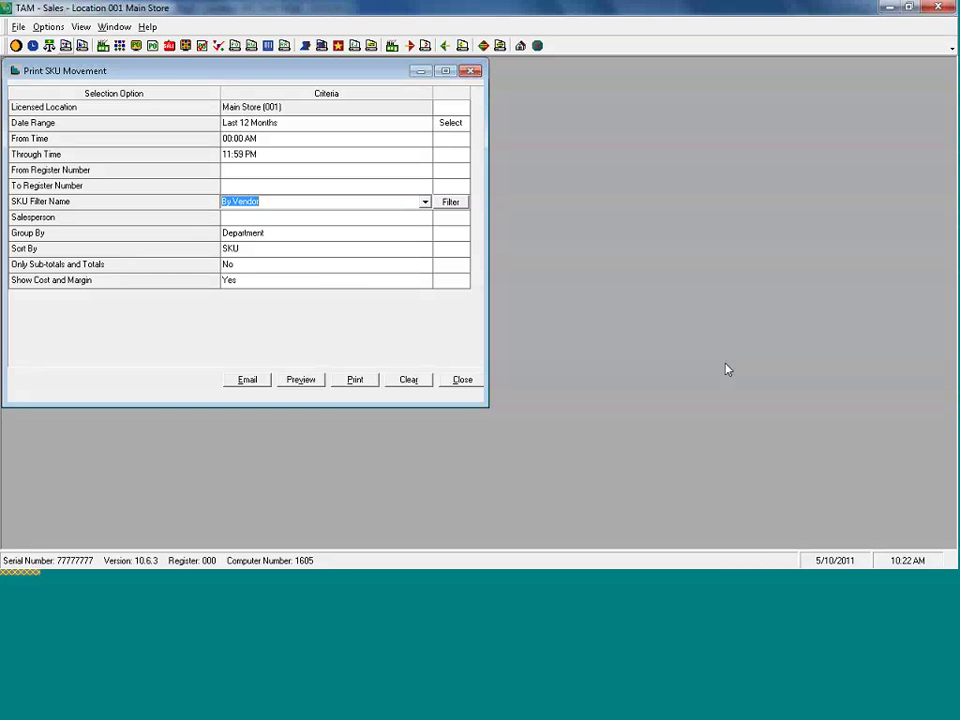
Step: Group the SKU Movement report by Department, Category and sort it by Sold
click(313, 237)
click(424, 234)
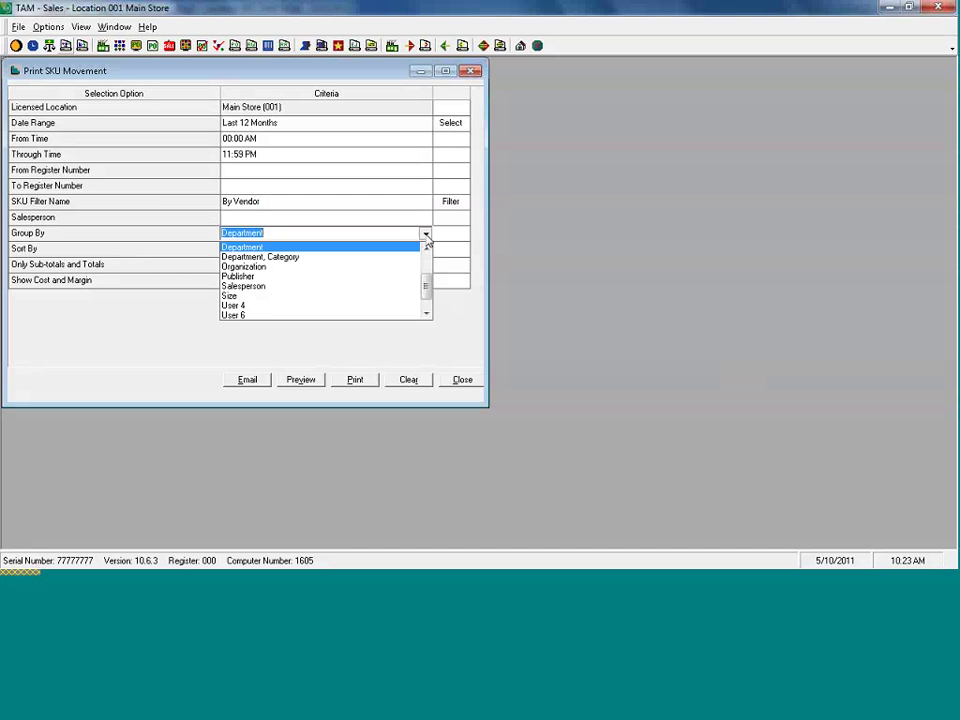
click(307, 262)
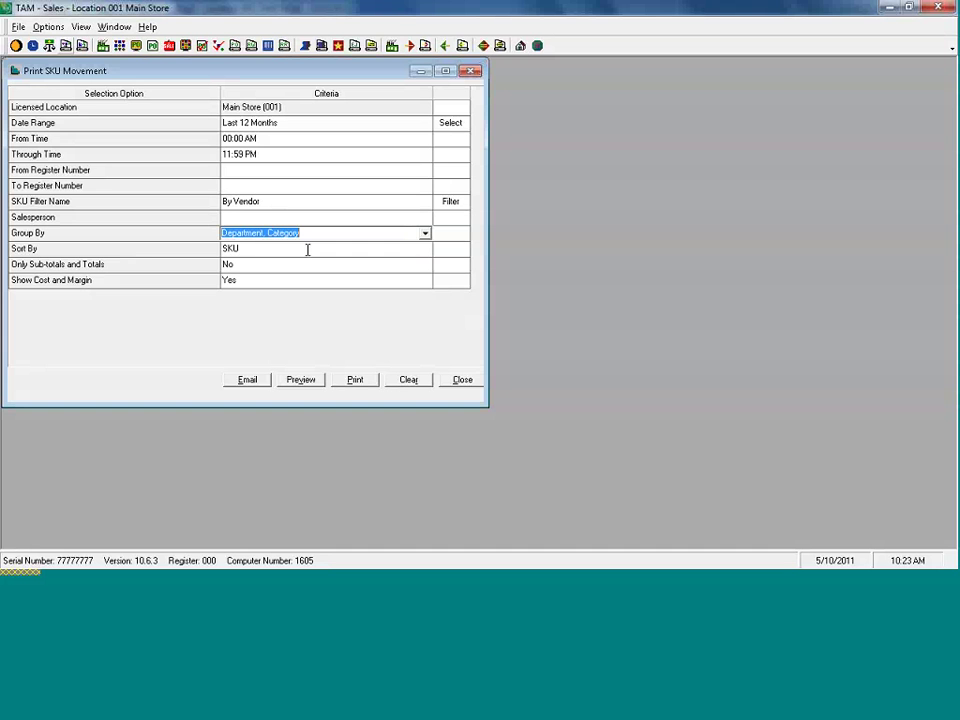
click(307, 249)
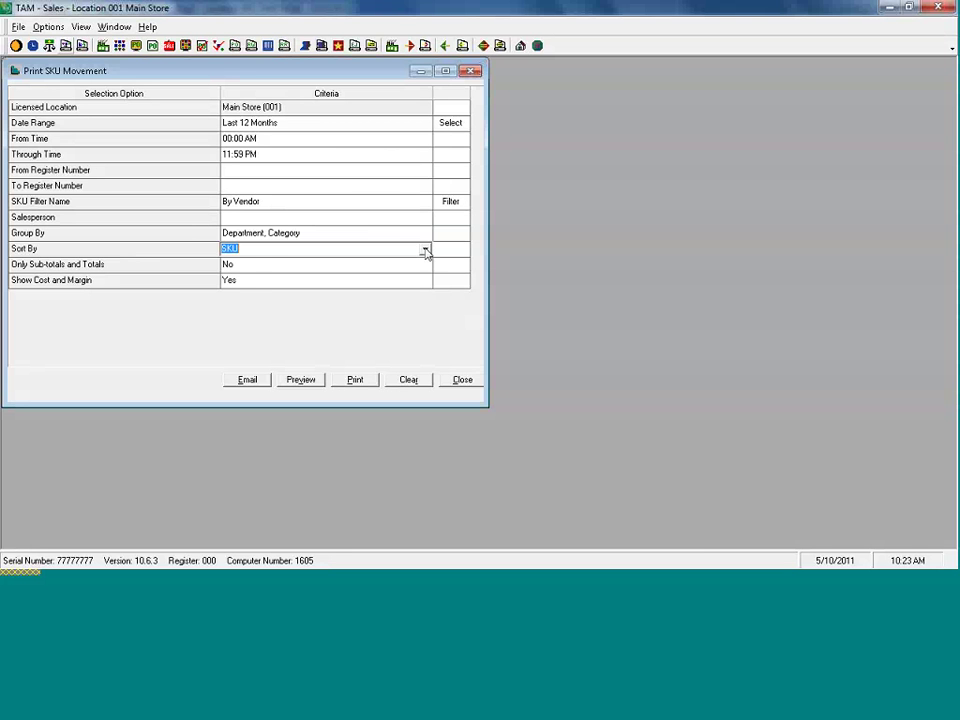
click(425, 250)
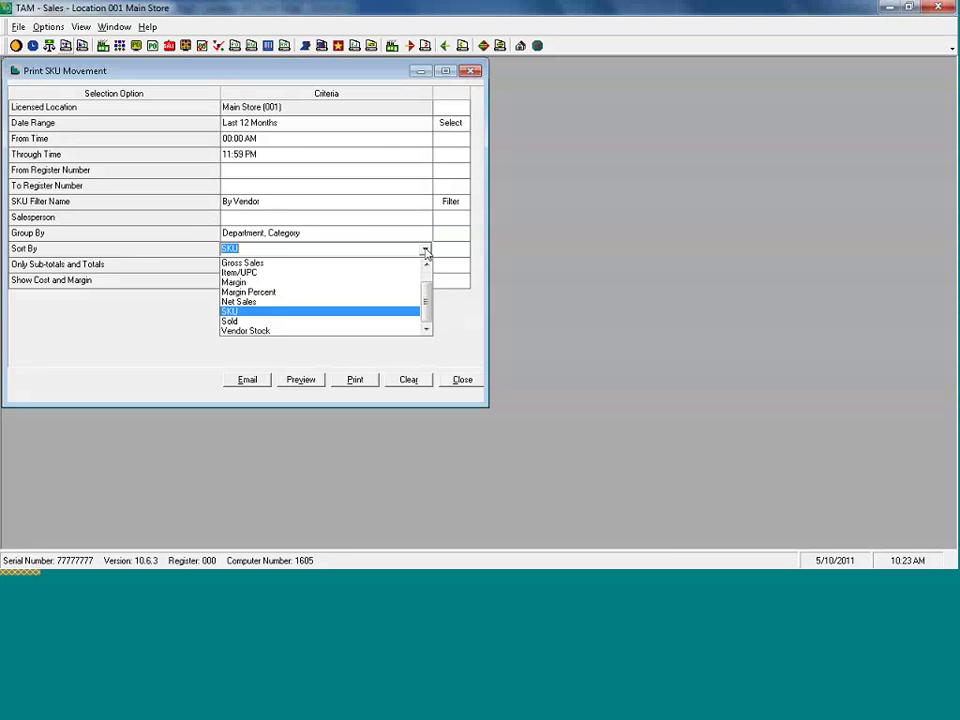
click(336, 321)
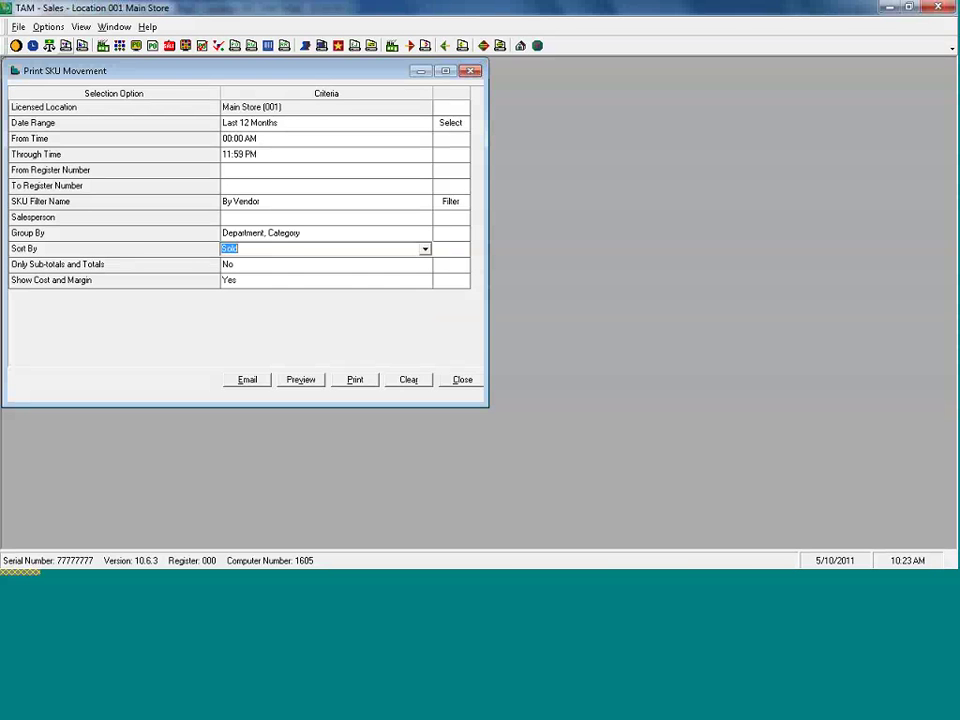
Step: Preview the SKU Movement report with the customized date, filter, grouping and sorting criteria, and close the preview
click(312, 382)
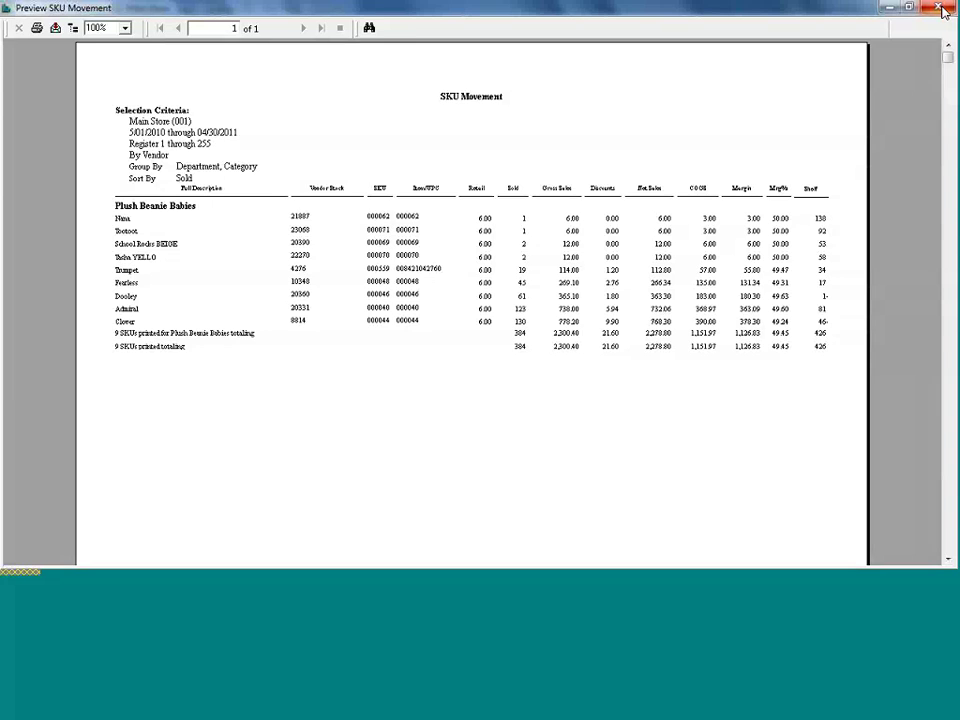
click(942, 9)
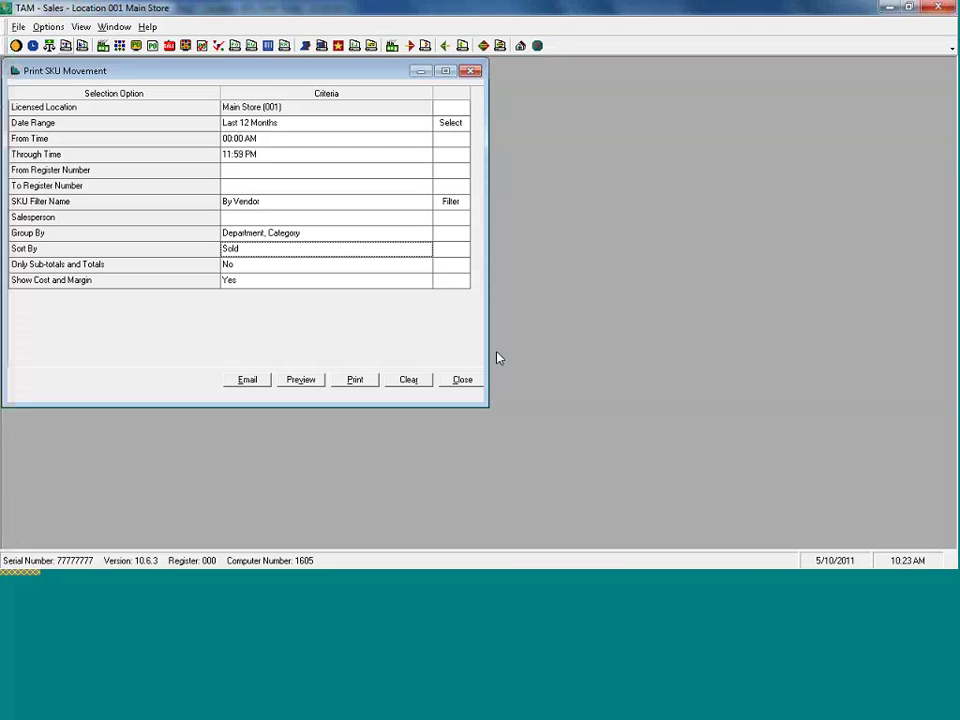